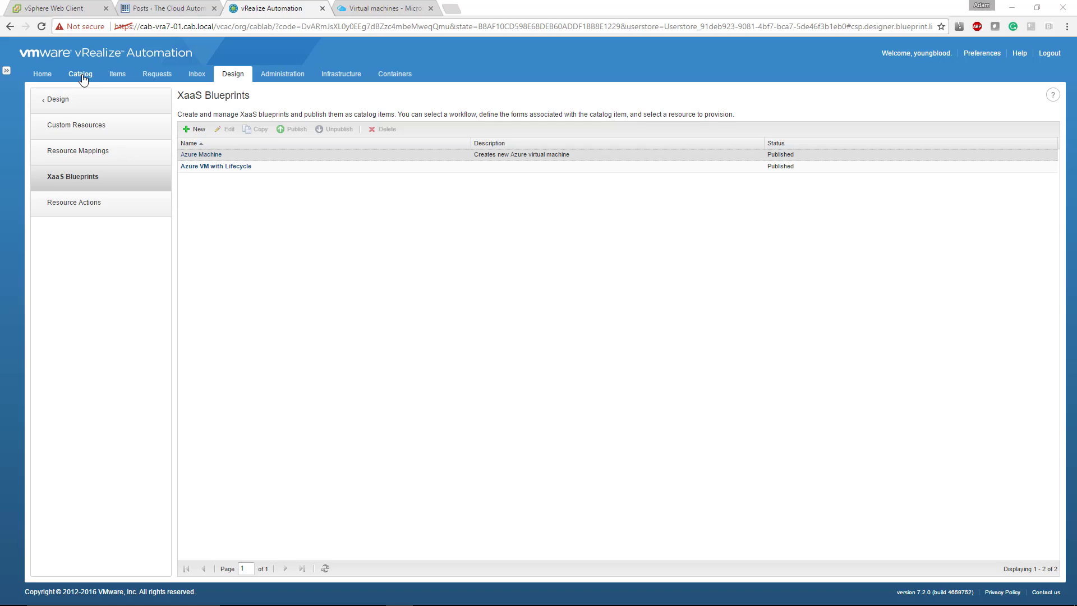
Open the details of deployed VM vra7-cab-0001 from the provisioned deployments list.
left_click(116, 76)
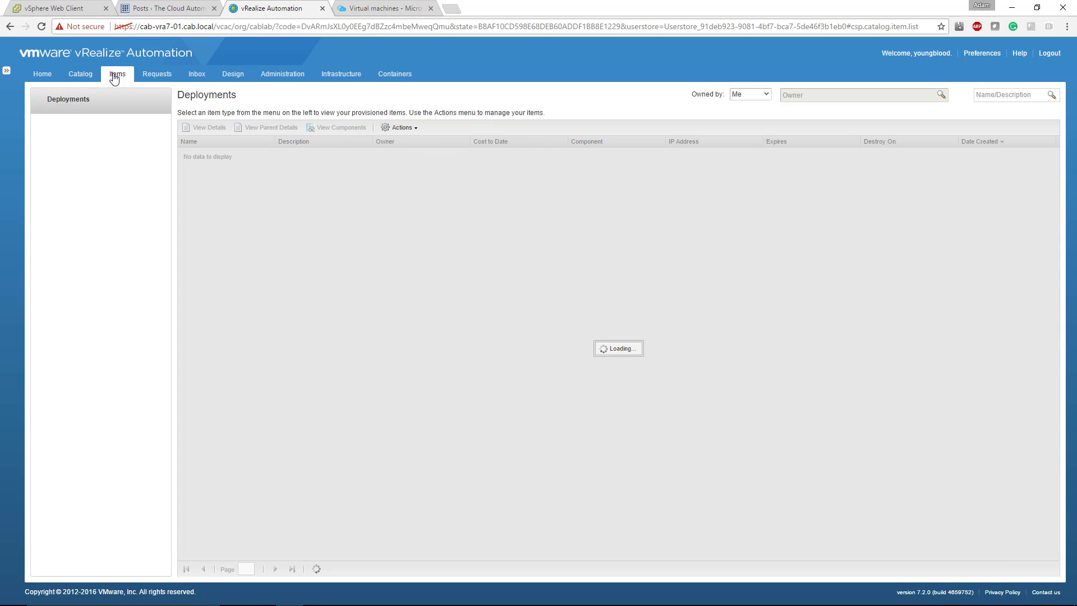
left_click(191, 157)
left_click(236, 167)
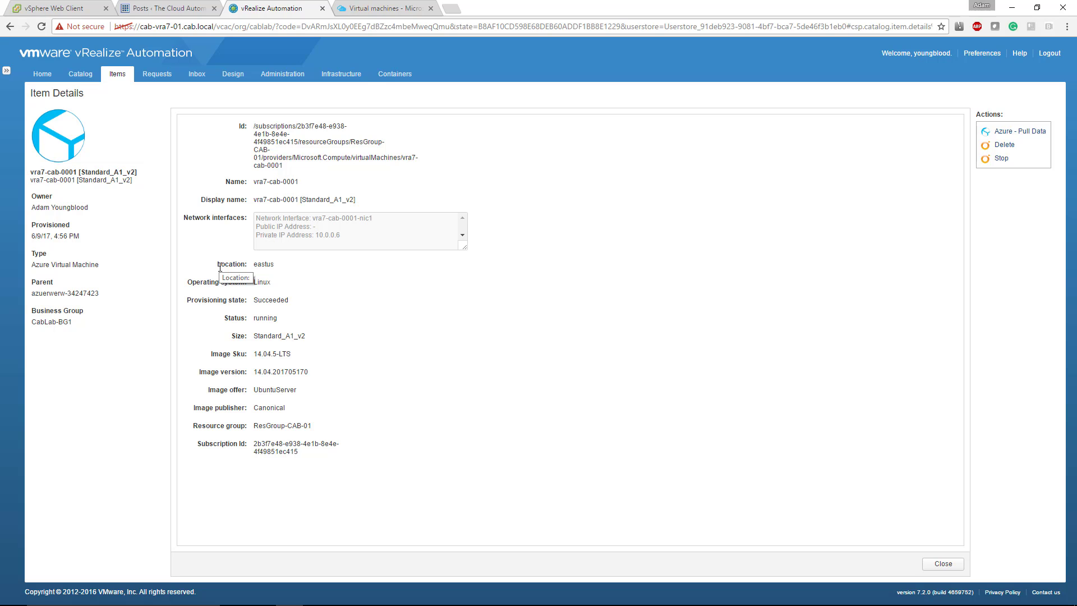
Check the XaaS Blueprints list, then move over to vRealize Orchestrator.
left_click(232, 74)
left_click(109, 187)
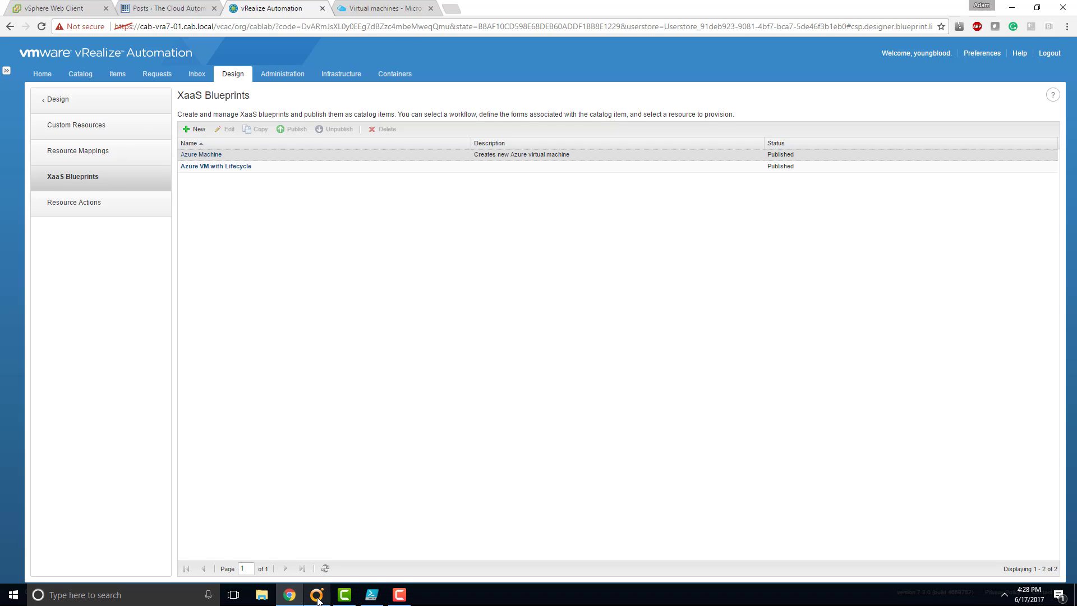
left_click(317, 595)
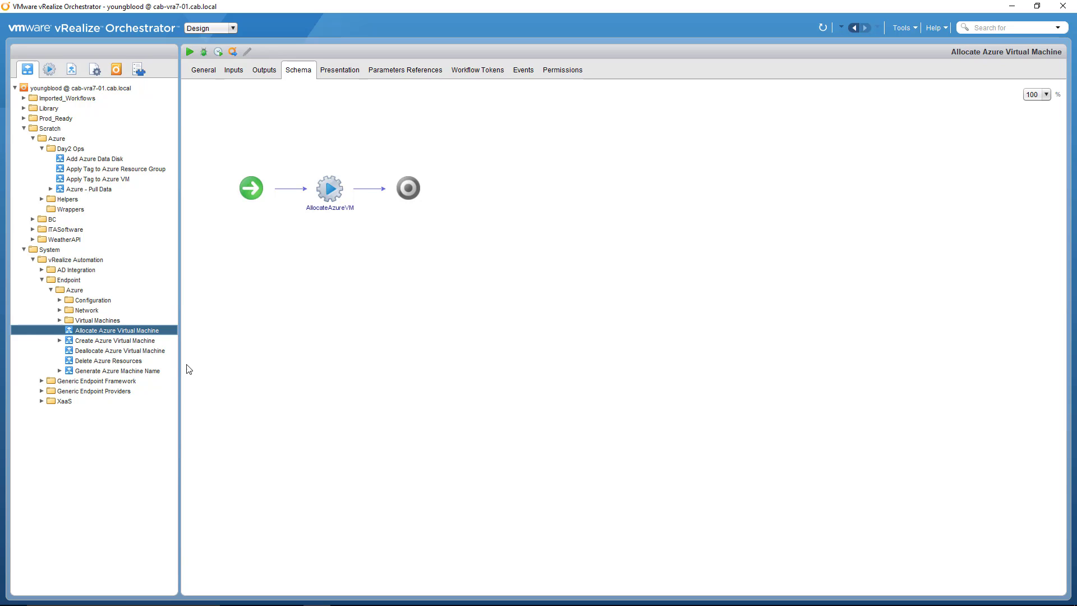
Dismiss the workflow's action menu and expand Scratch > Azure > Helpers to list the '- Adv' copies.
right_click(116, 332)
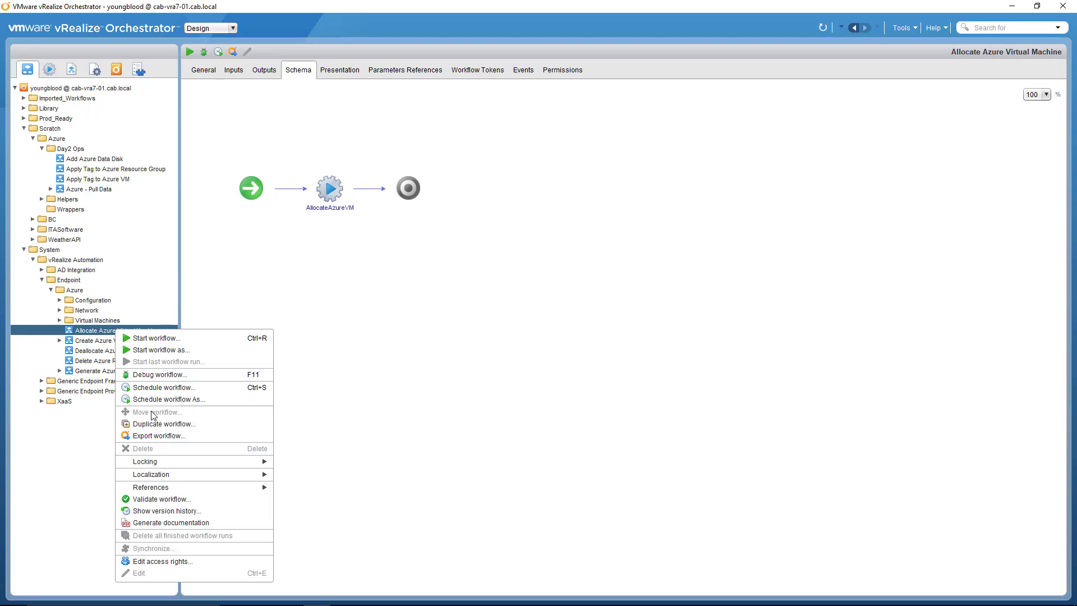
left_click(378, 404)
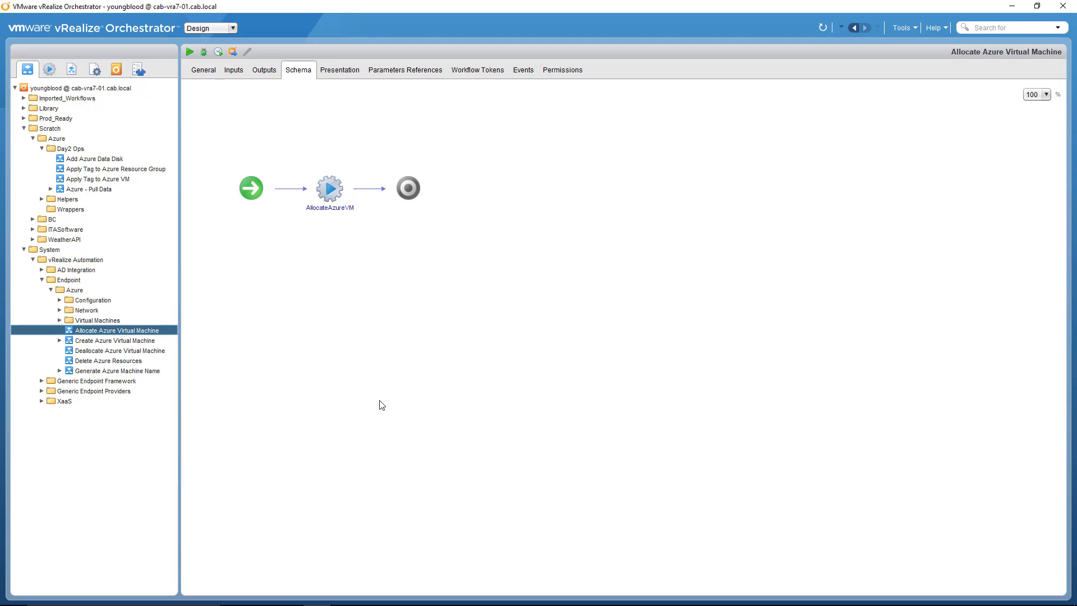
left_click(43, 200)
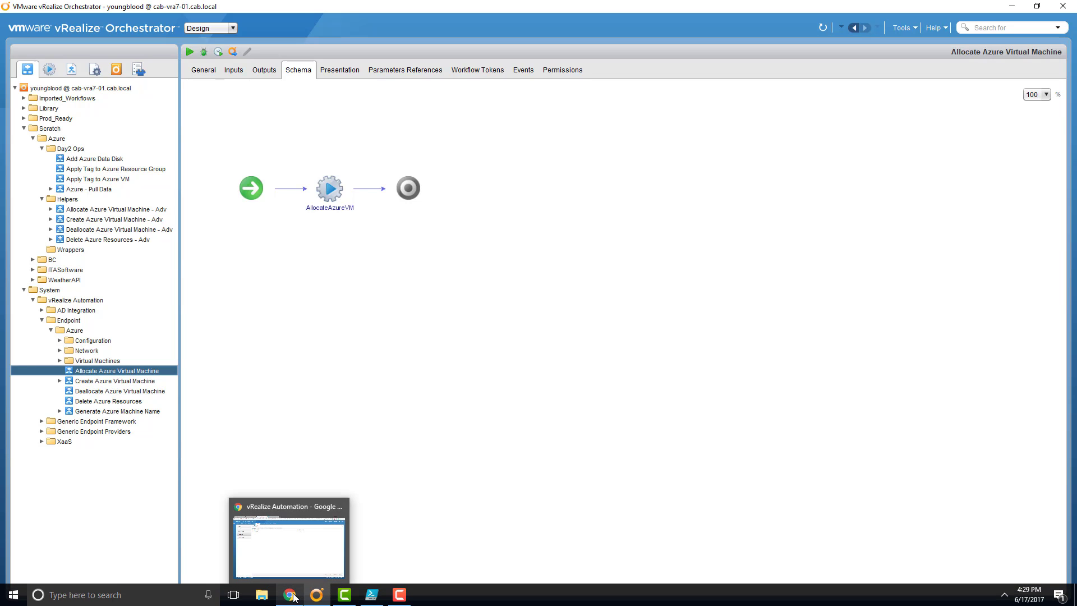
Start a new blueprint from Design > XaaS > XaaS Blueprints in vRealize Automation.
left_click(290, 594)
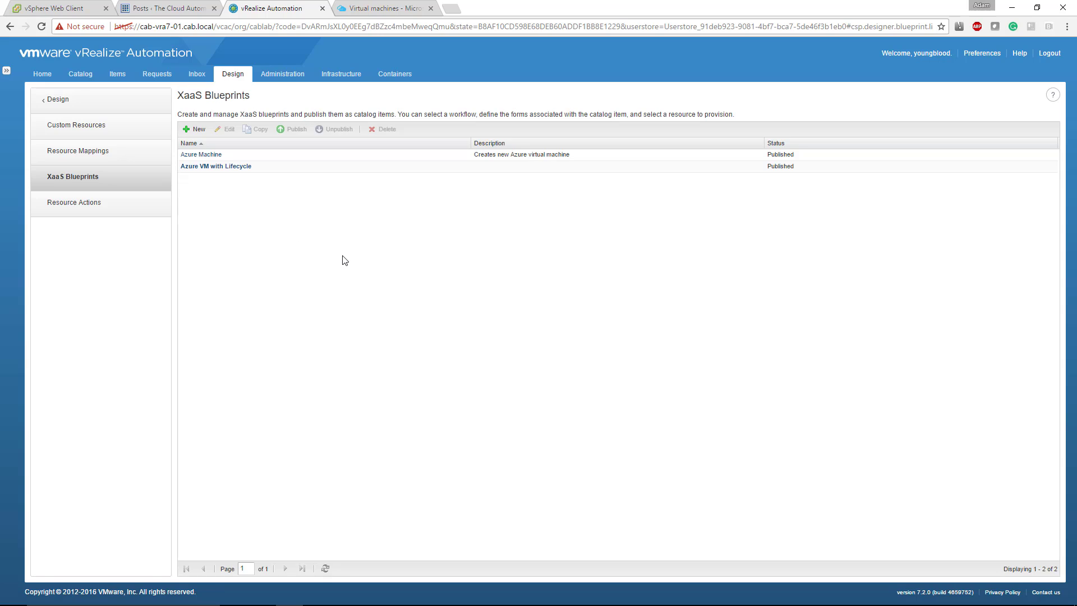
left_click(230, 75)
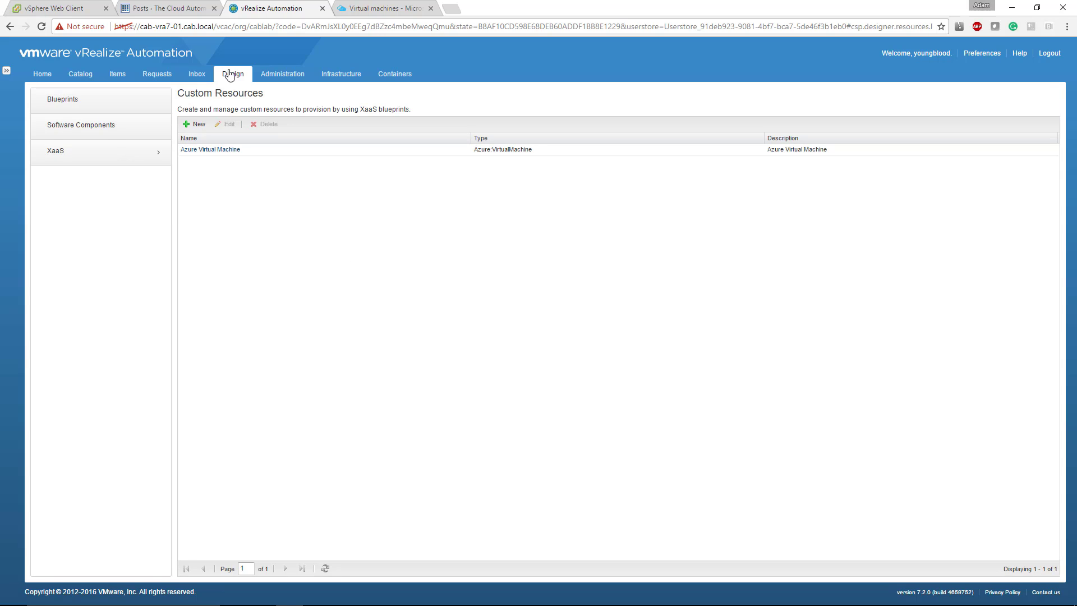
left_click(92, 161)
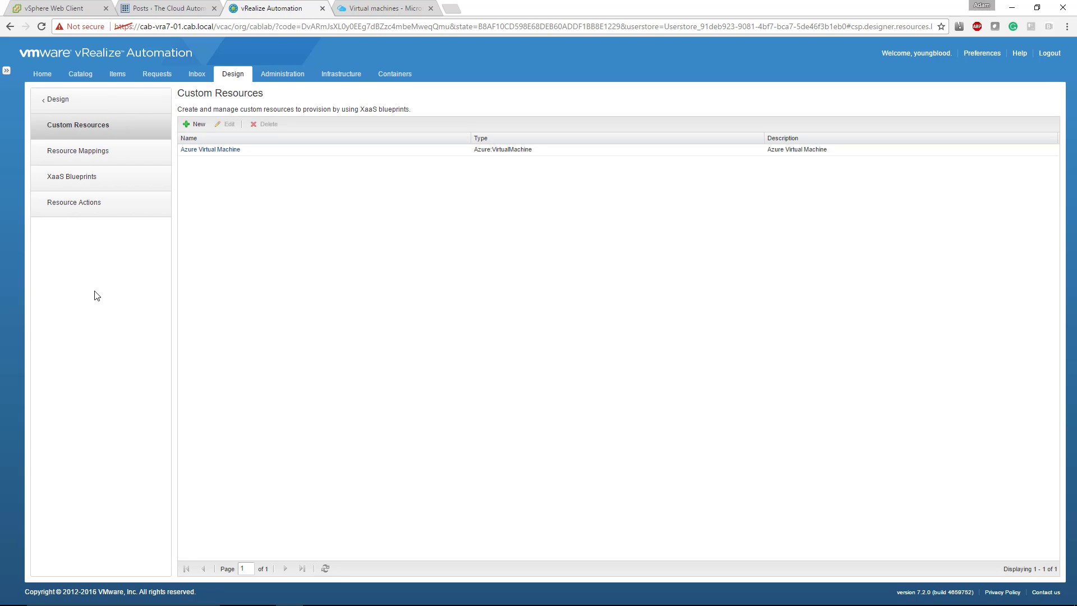
left_click(95, 186)
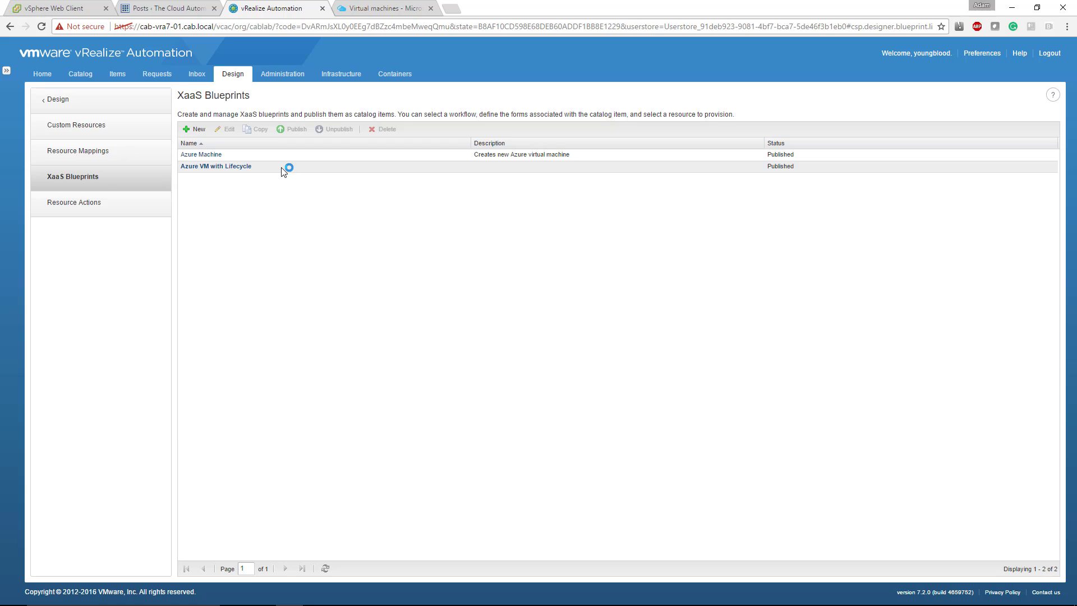
left_click(195, 130)
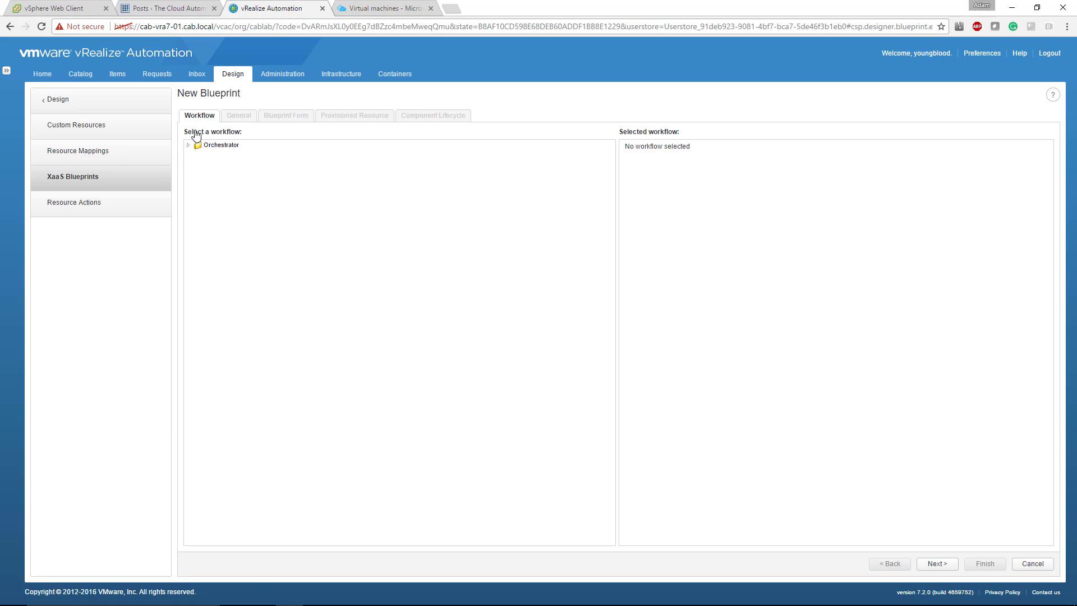
Choose Create Azure Virtual Machine - Adv under Orchestrator > Scratch > Azure > Helpers and continue to general details.
left_click(188, 145)
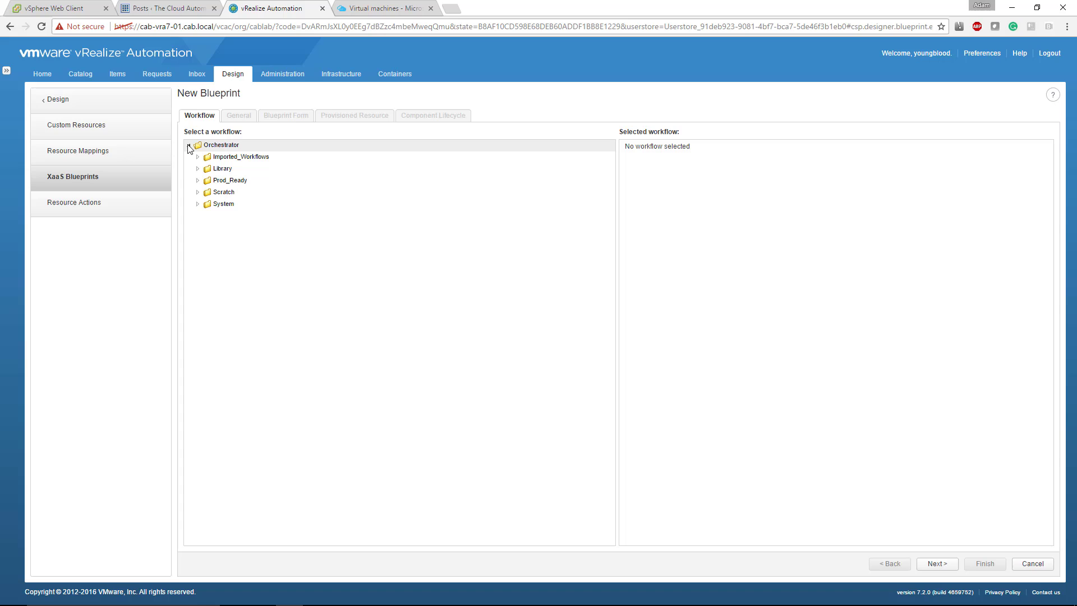
left_click(198, 192)
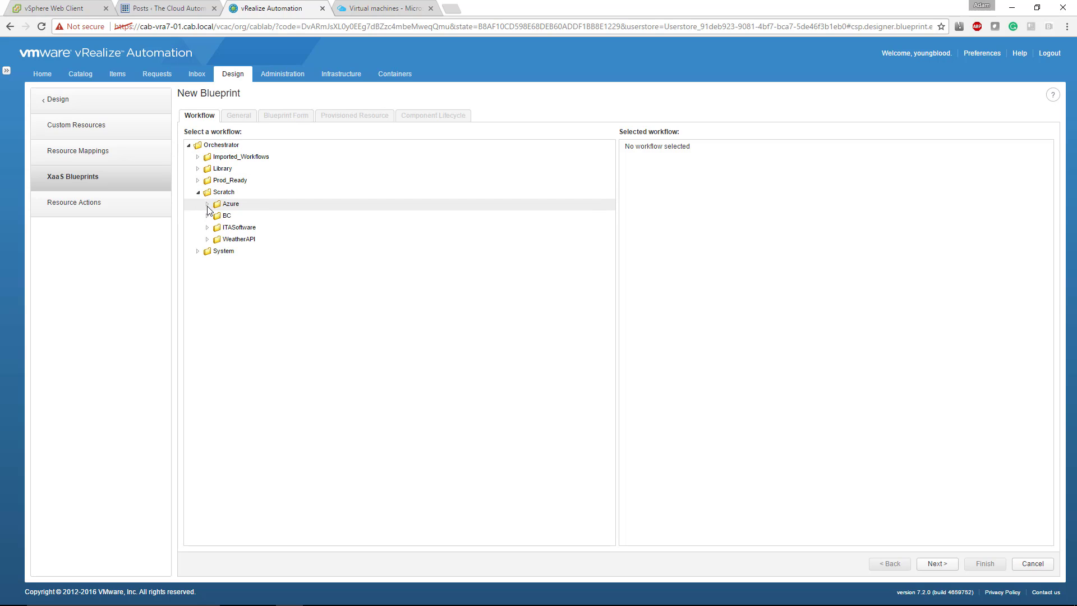
left_click(207, 204)
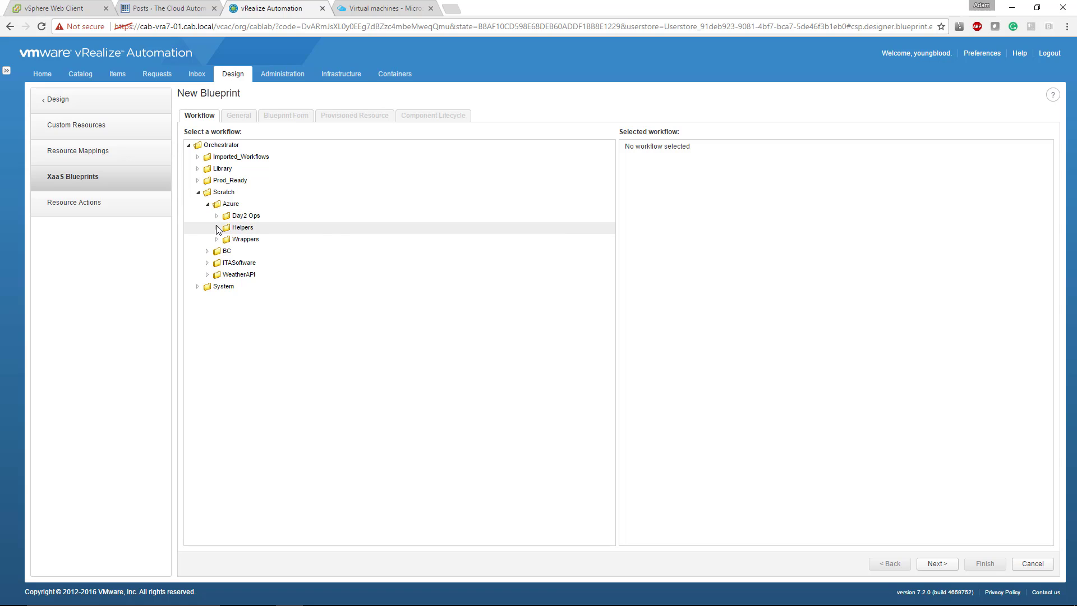
left_click(217, 228)
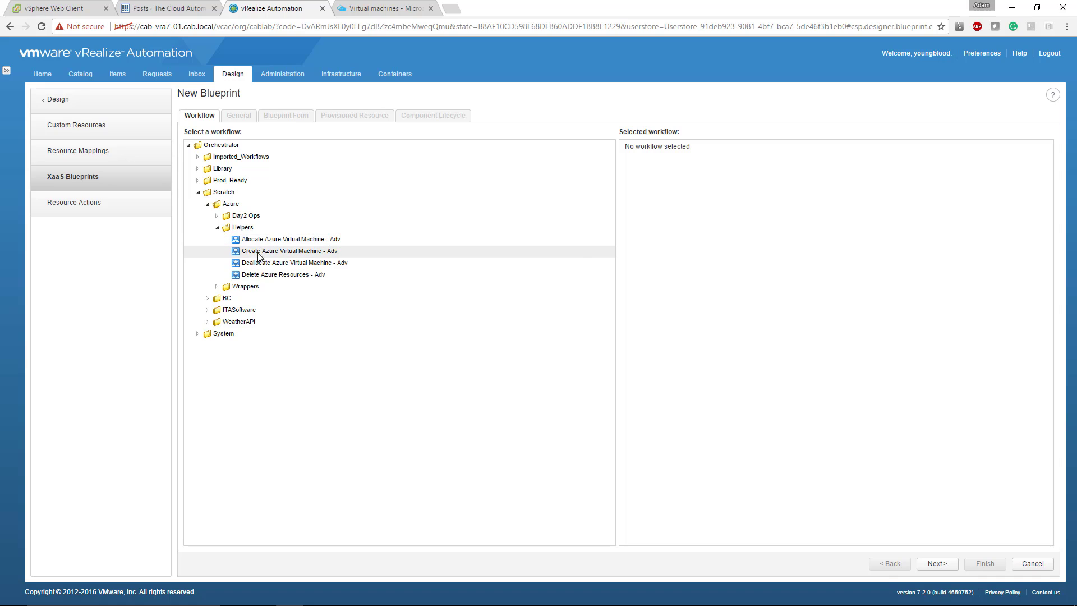
left_click(275, 252)
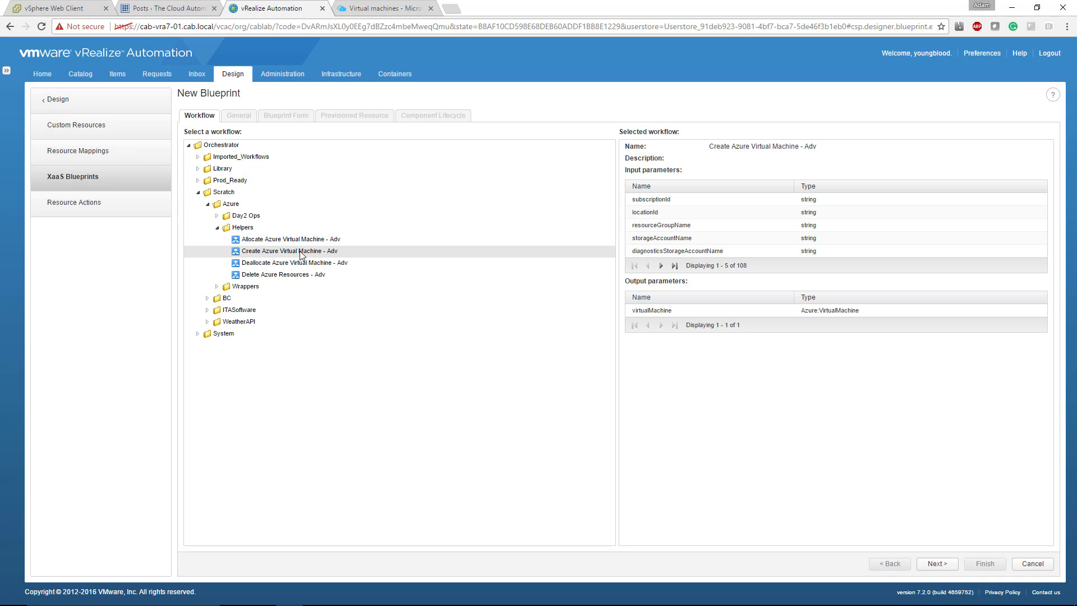
left_click(938, 563)
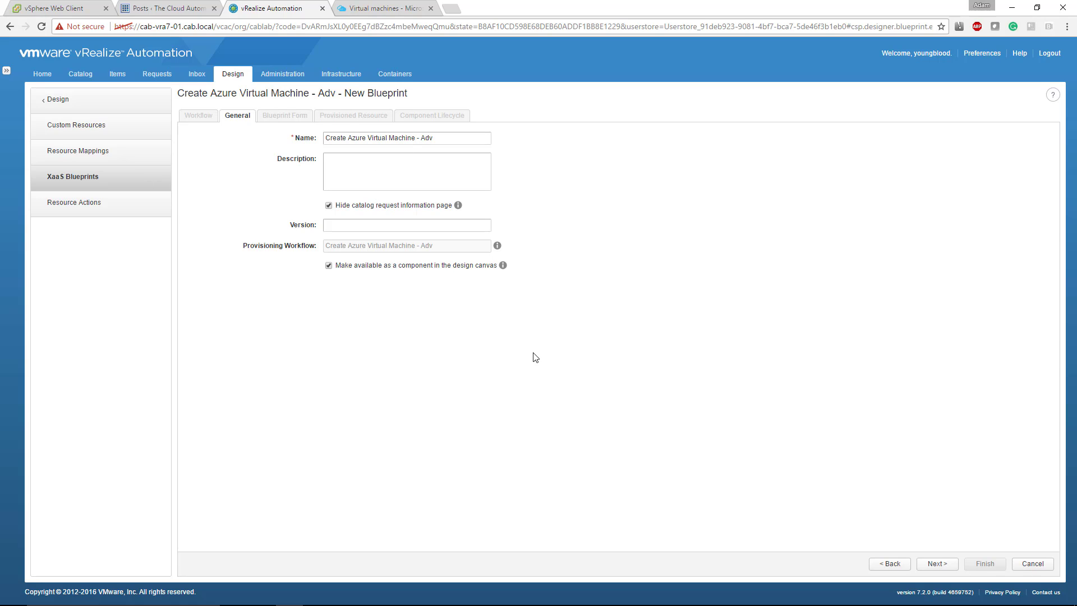
Provision the virtualMachine output as Azure Virtual Machine and finish the blueprint as a draft.
left_click(936, 564)
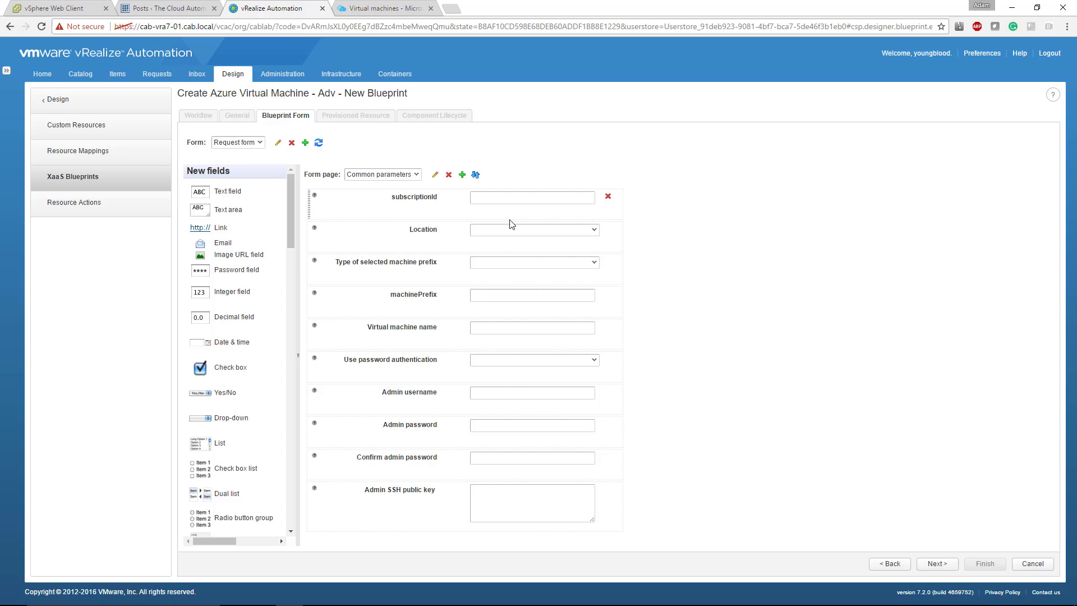
left_click(937, 564)
left_click(330, 150)
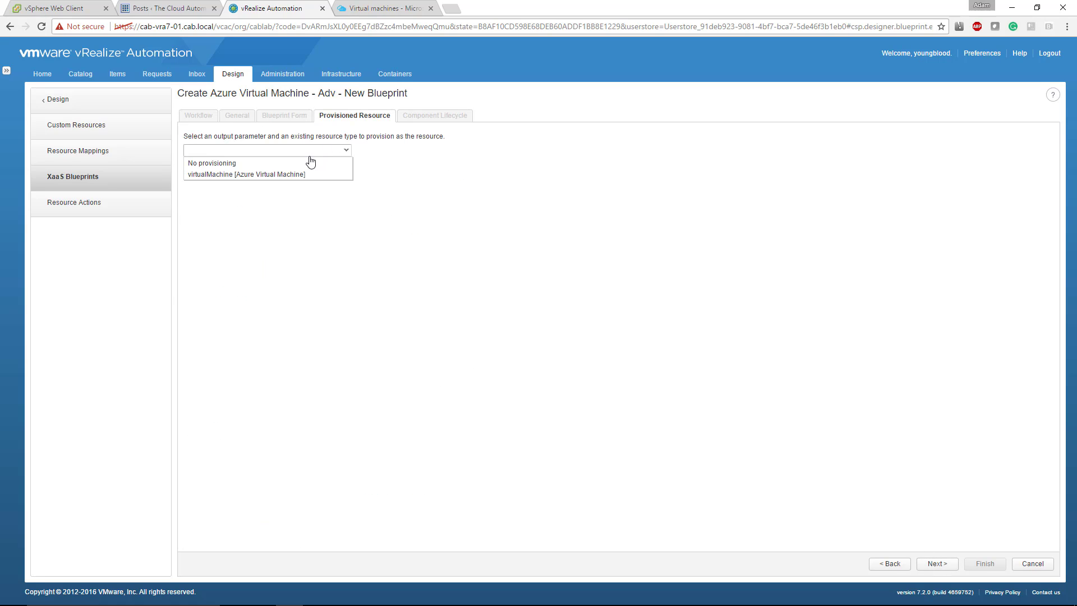
left_click(225, 173)
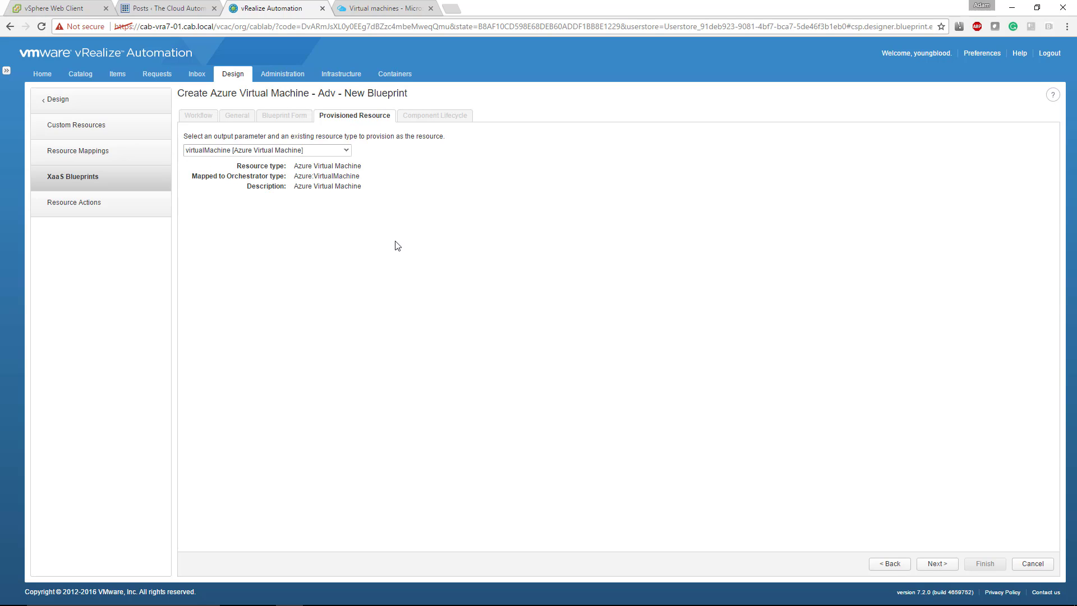
left_click(936, 565)
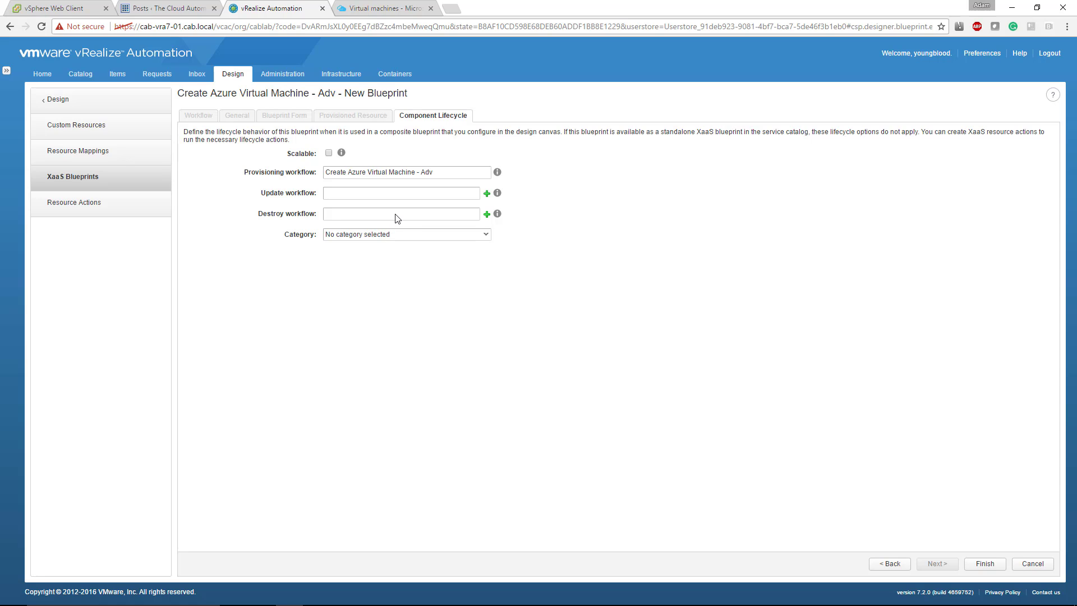
left_click(978, 564)
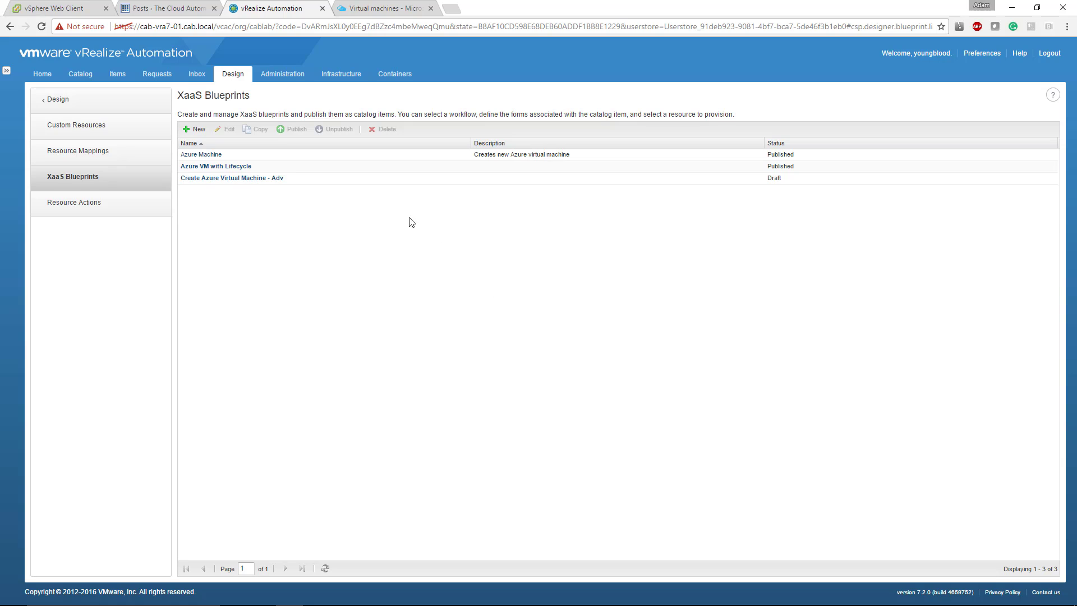
Open the Create Azure Virtual Machine - Adv blueprint's Component Lifecycle tab to add an Allocation workflow.
left_click(268, 181)
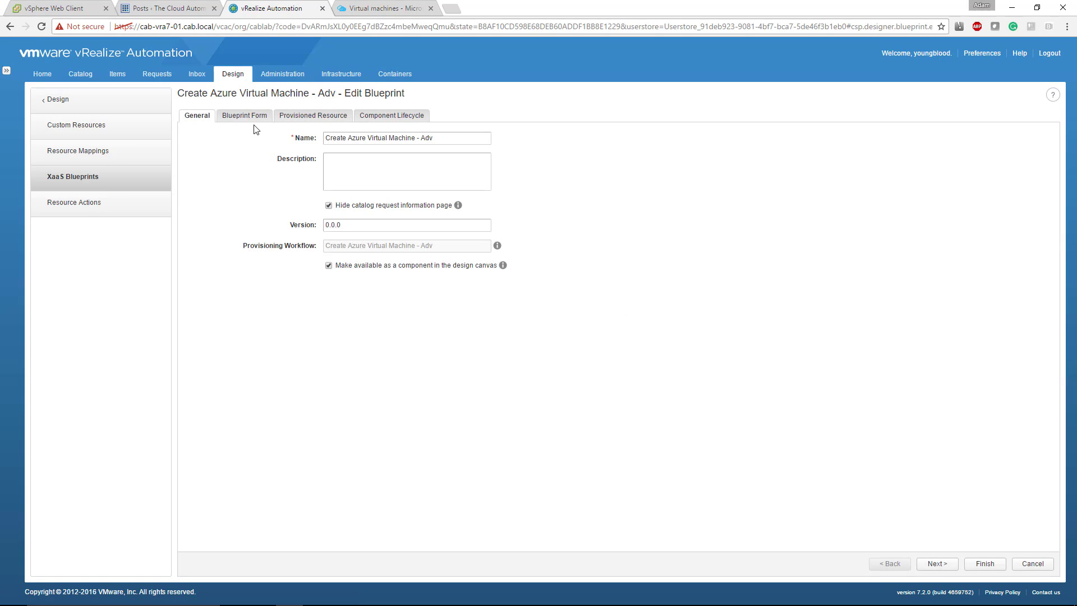
left_click(394, 116)
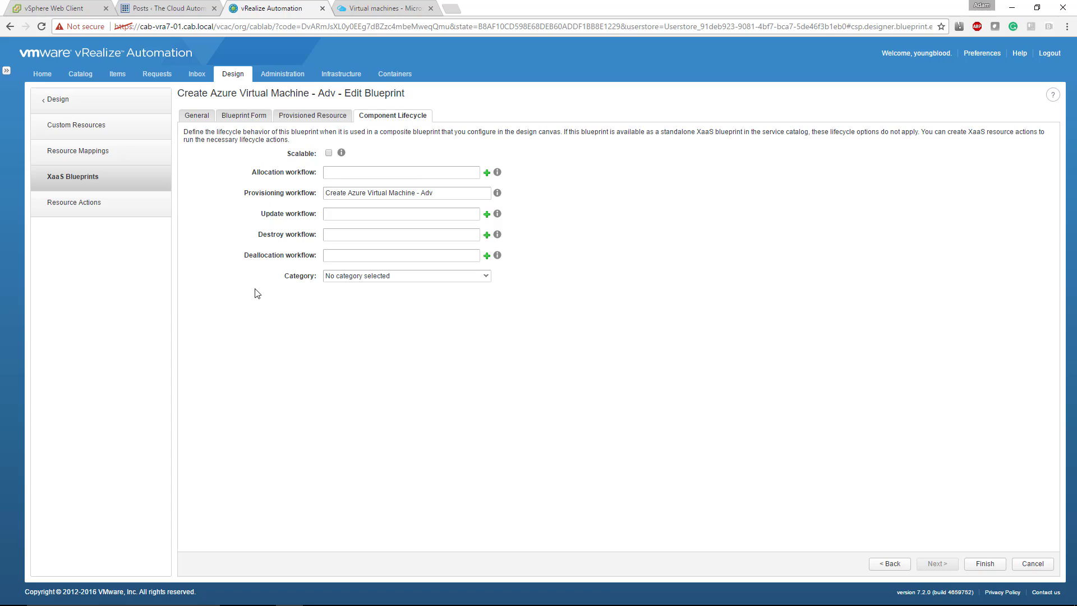
left_click(486, 173)
Submit Allocate Azure Virtual Machine - Adv from Scratch > Azure > Helpers, then check the Category choices.
left_click(342, 200)
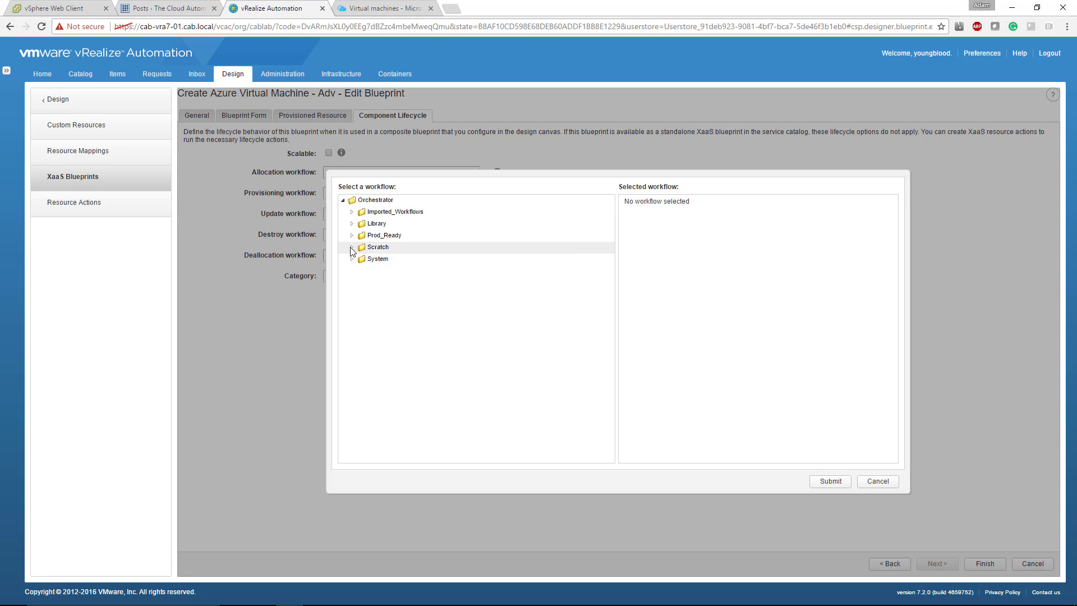
left_click(351, 247)
left_click(362, 259)
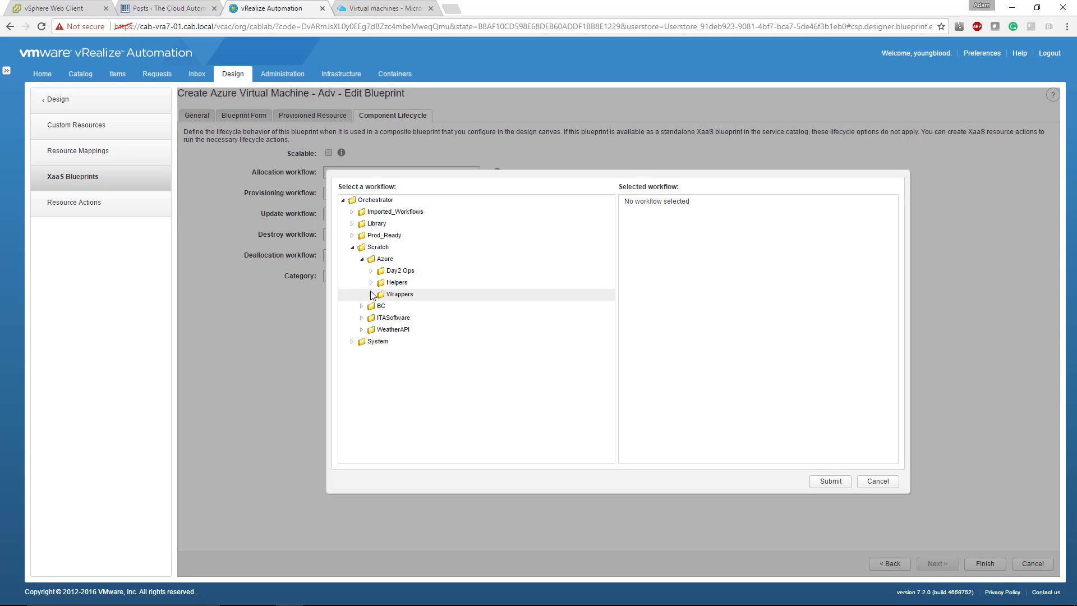
left_click(370, 282)
left_click(424, 295)
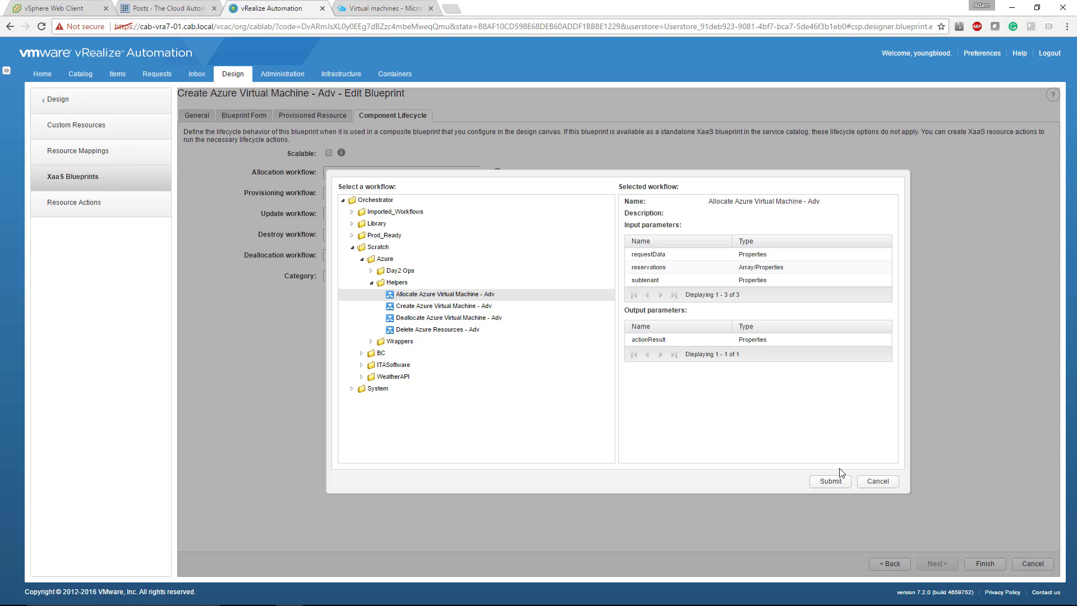
left_click(823, 481)
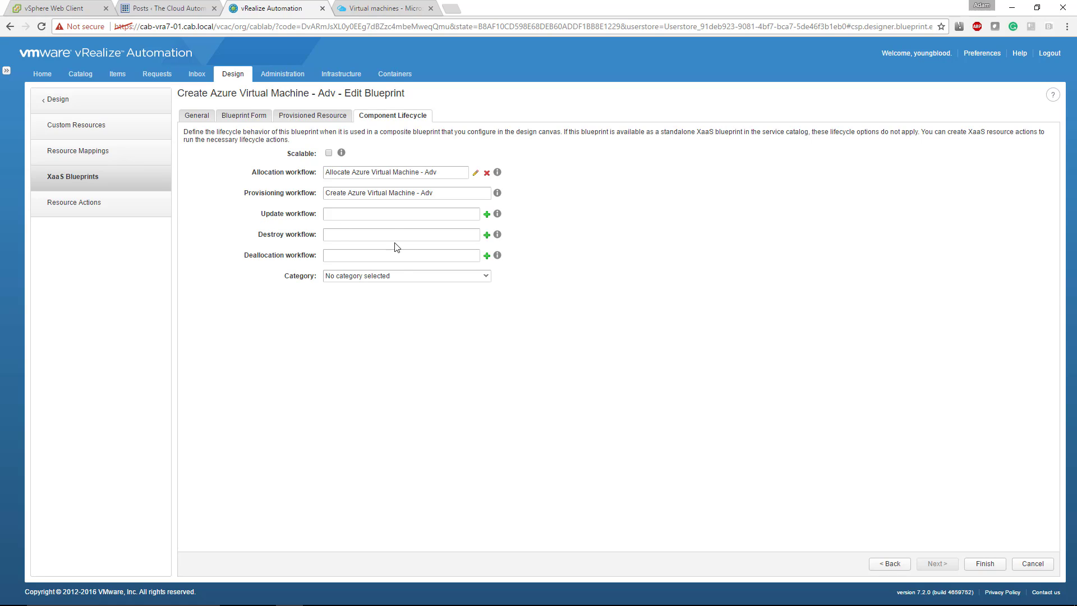
left_click(394, 276)
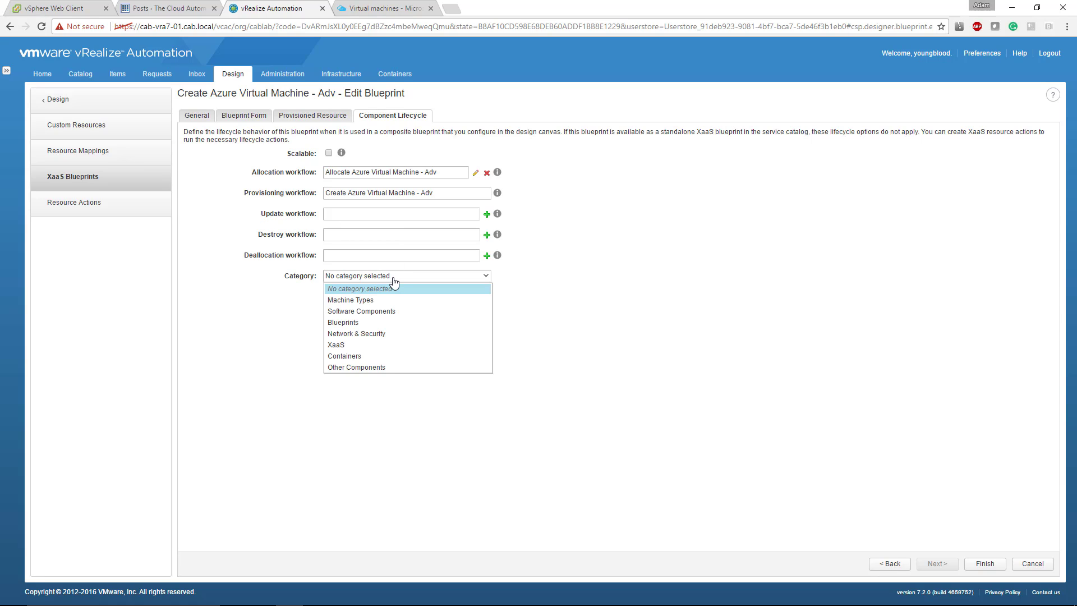
Close the Category dropdown without choosing a category.
left_click(526, 280)
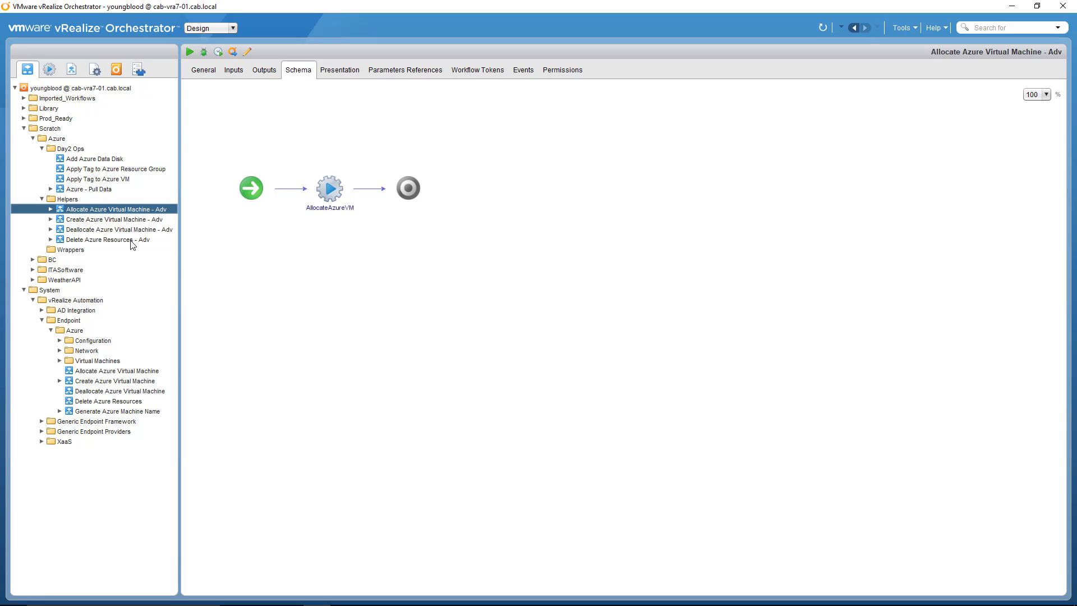
left_click(70, 251)
left_click(101, 210)
mouse_move(317, 602)
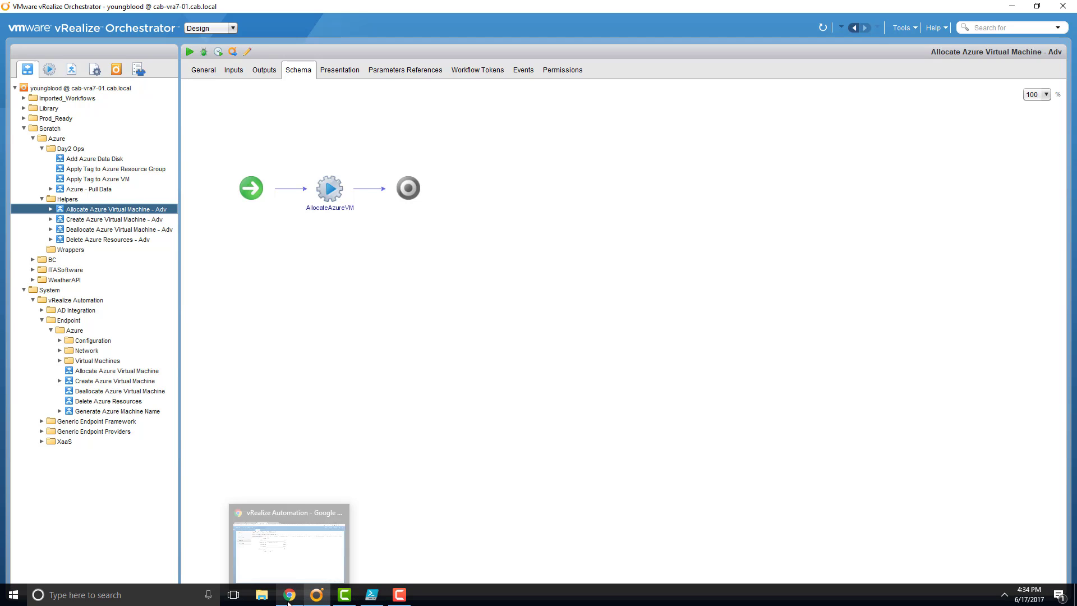
mouse_move(368, 598)
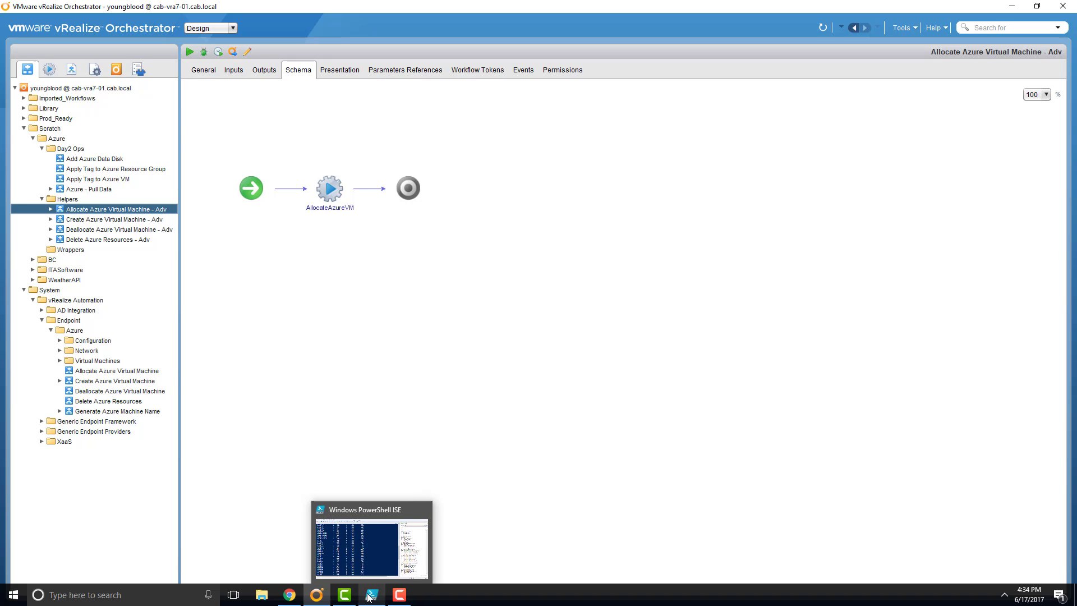
Back in vRealize Automation, reopen the blueprint's Component Lifecycle tab to pick an Allocation workflow.
left_click(290, 595)
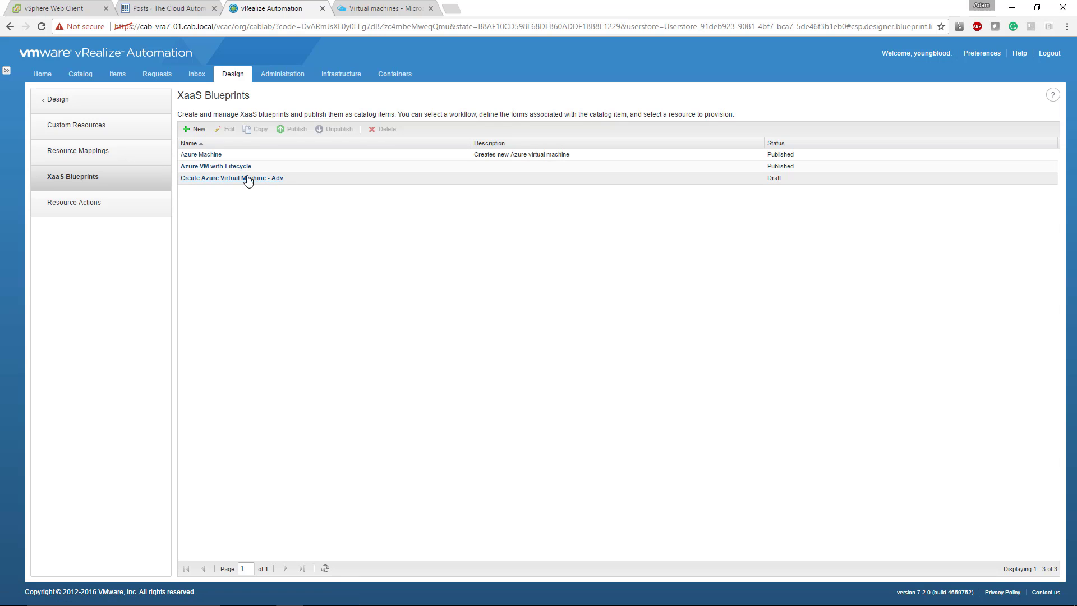
left_click(215, 177)
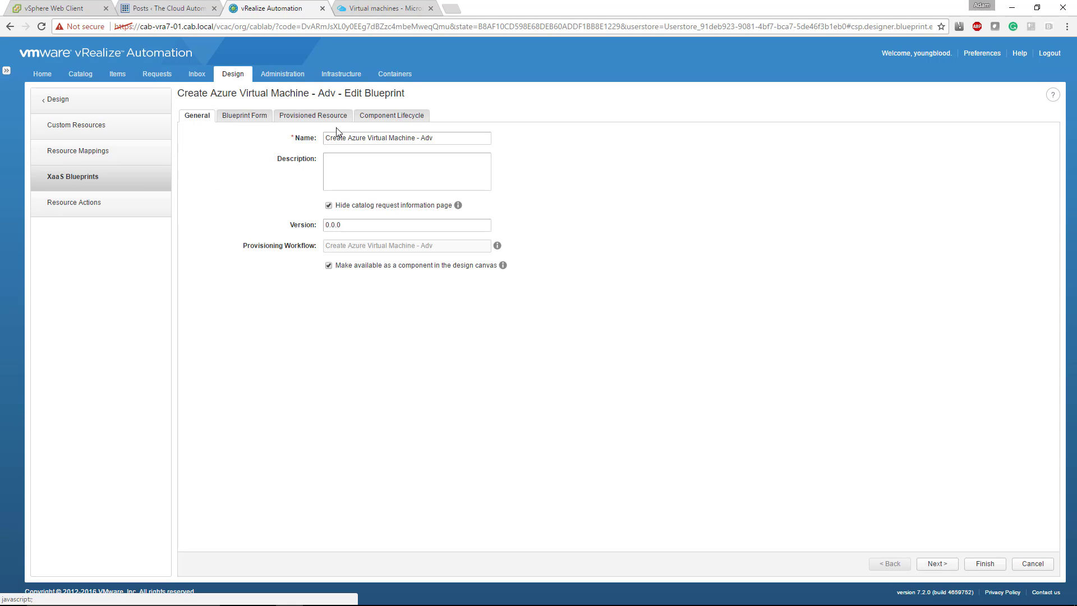
left_click(384, 115)
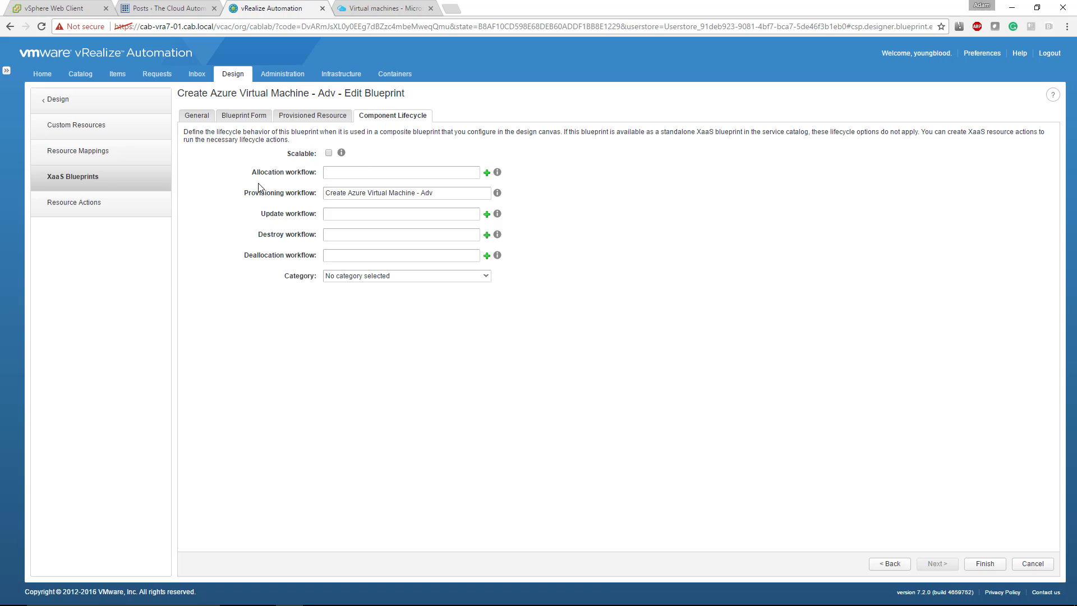
left_click(486, 173)
Submit Allocate Azure Virtual Machine - Adv from Scratch > Azure > Helpers and finish saving the blueprint.
left_click(342, 201)
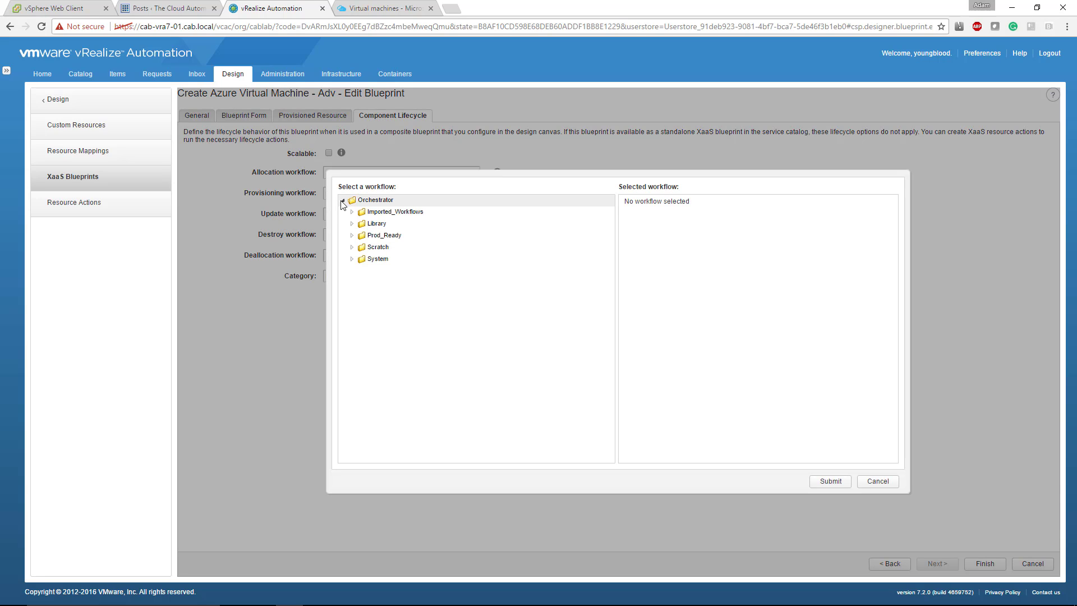
left_click(352, 234)
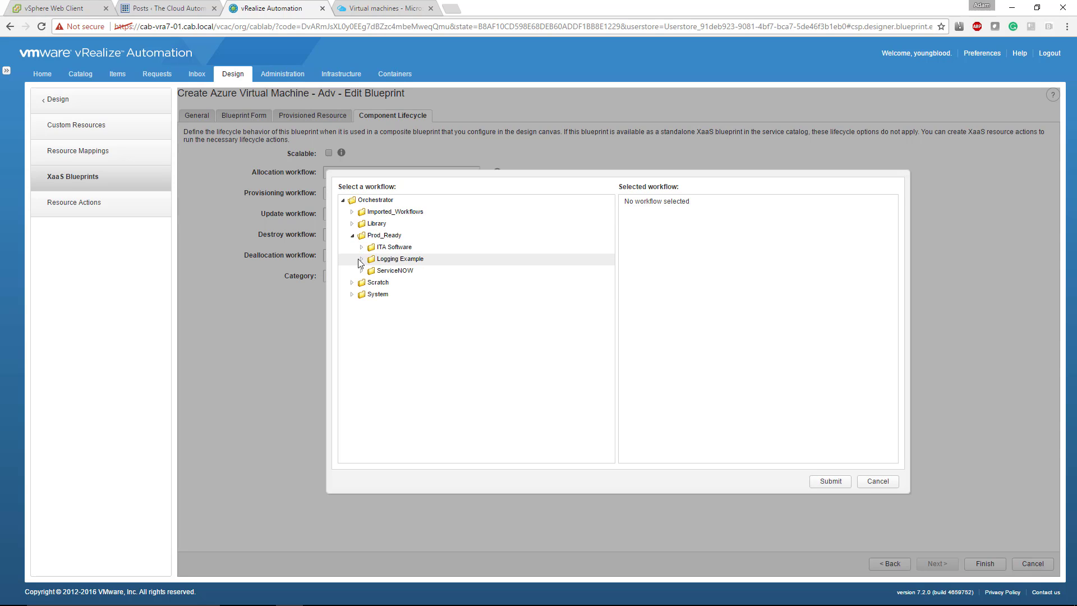
left_click(352, 234)
left_click(352, 247)
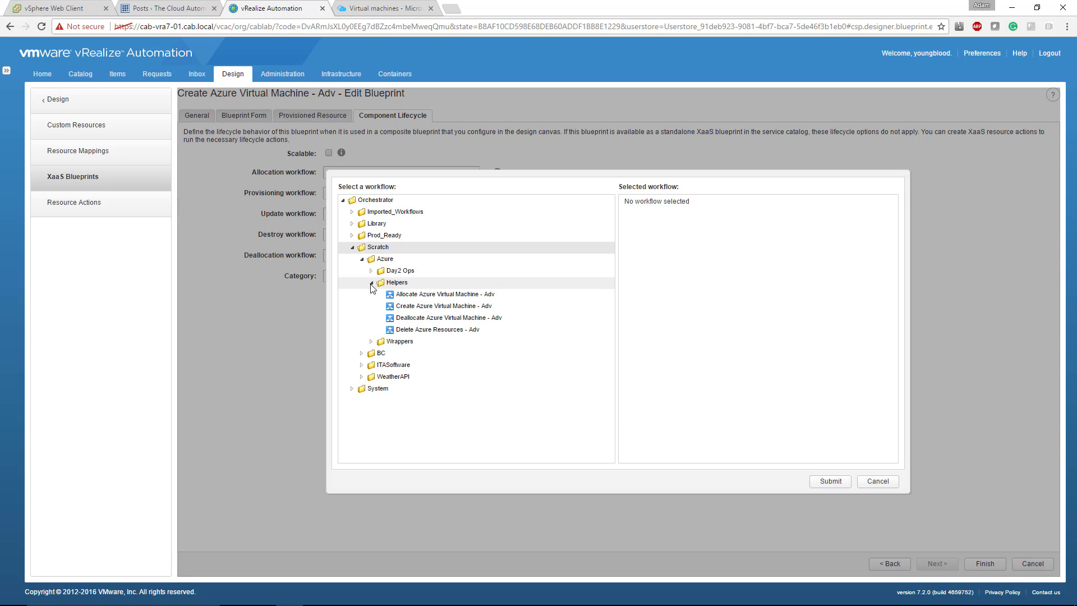
left_click(410, 295)
left_click(830, 481)
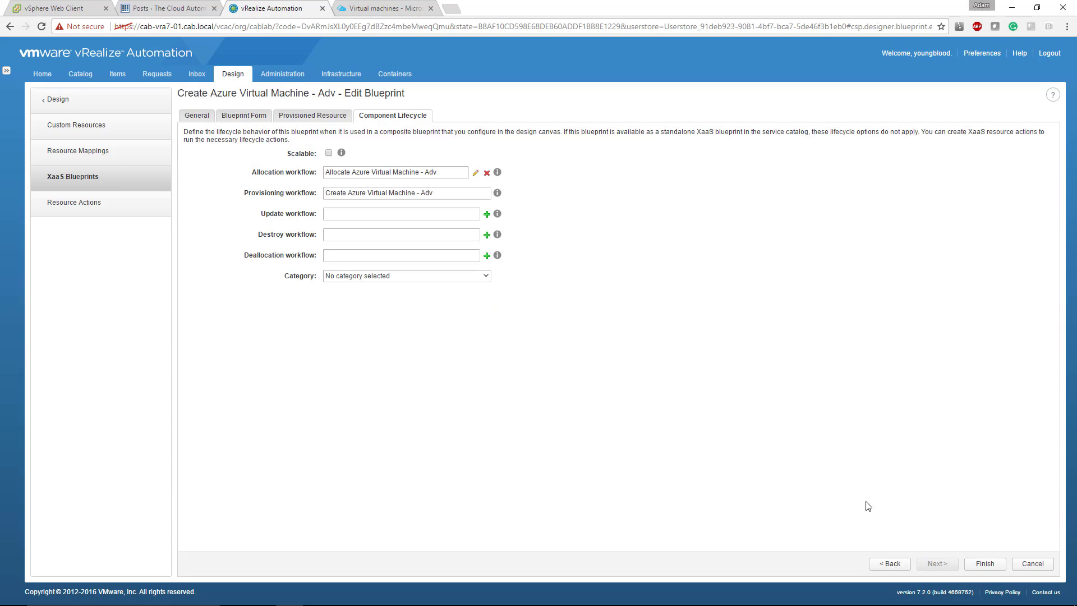
left_click(978, 563)
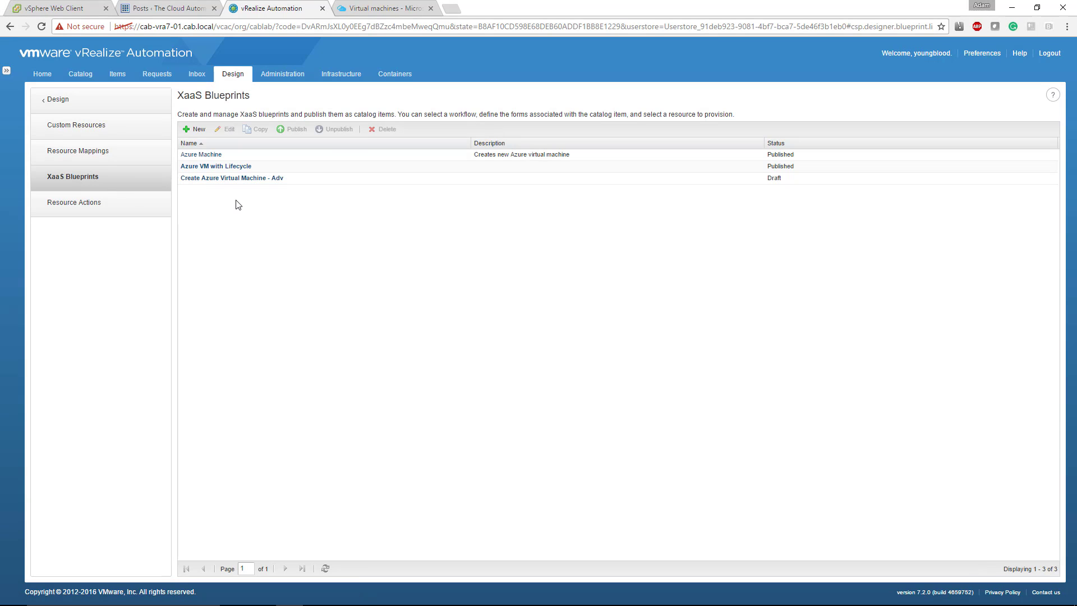
left_click(214, 179)
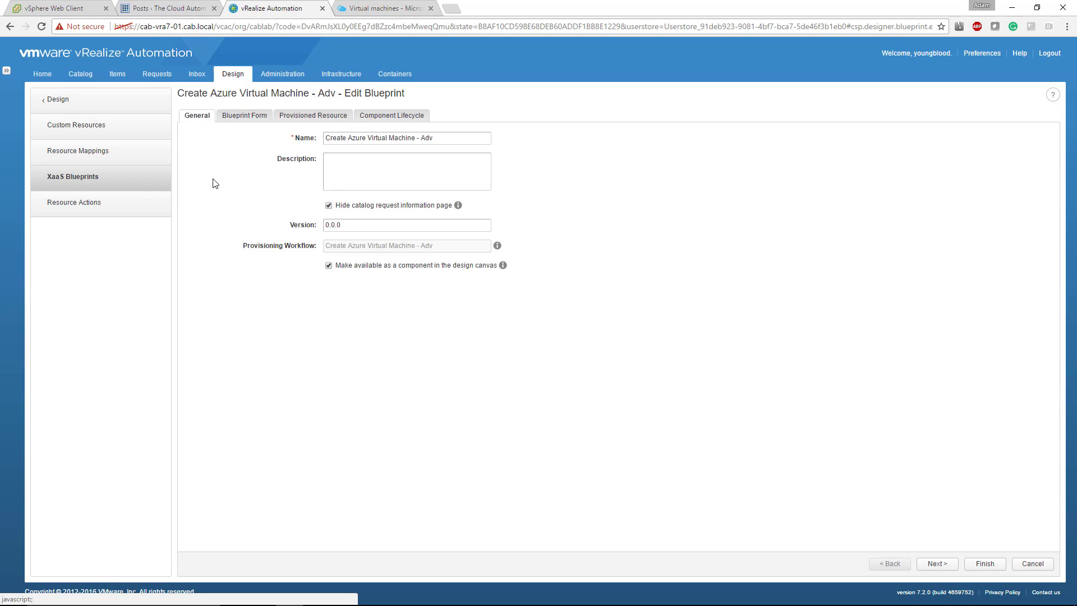
left_click(374, 117)
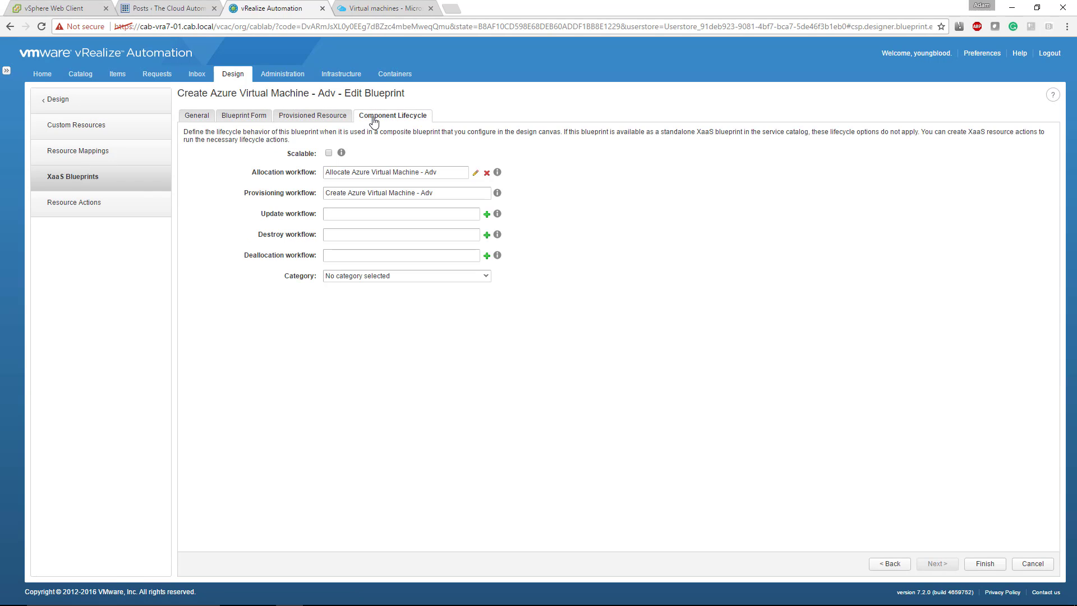
left_click(475, 173)
left_click(343, 201)
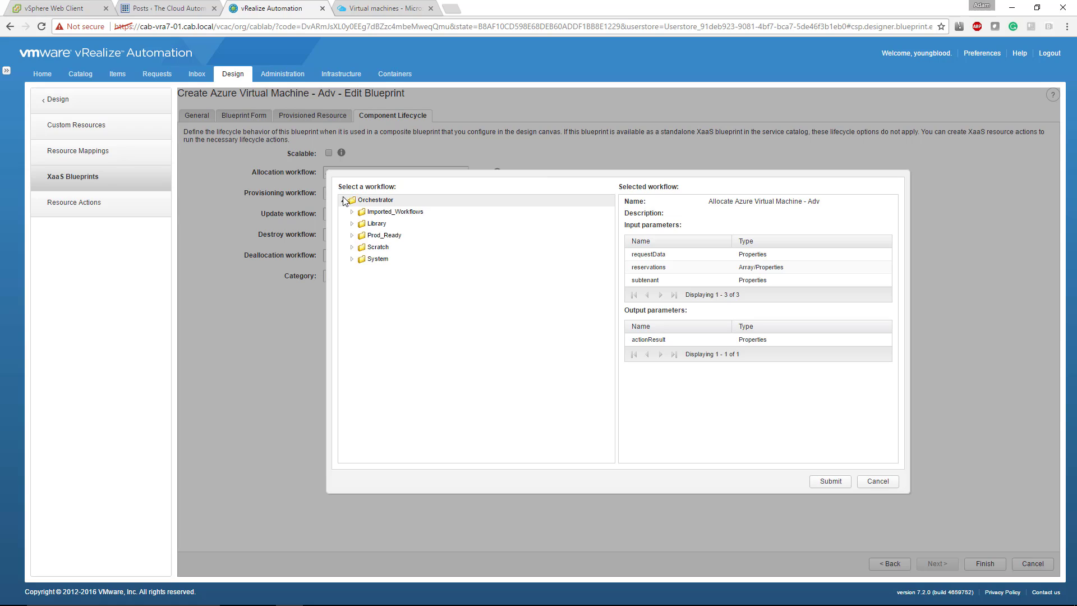
left_click(352, 248)
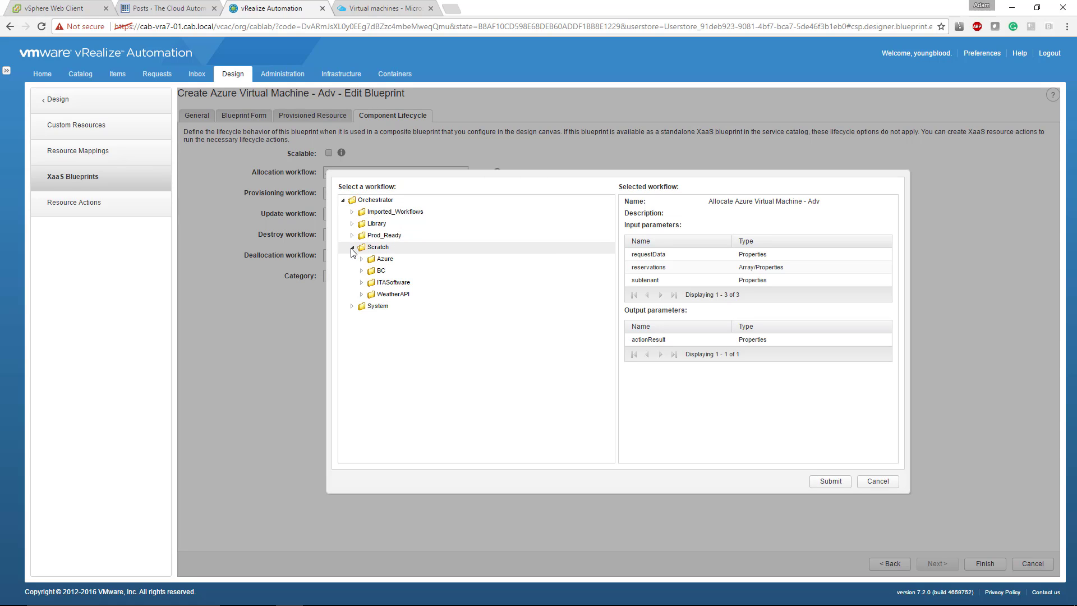
left_click(361, 259)
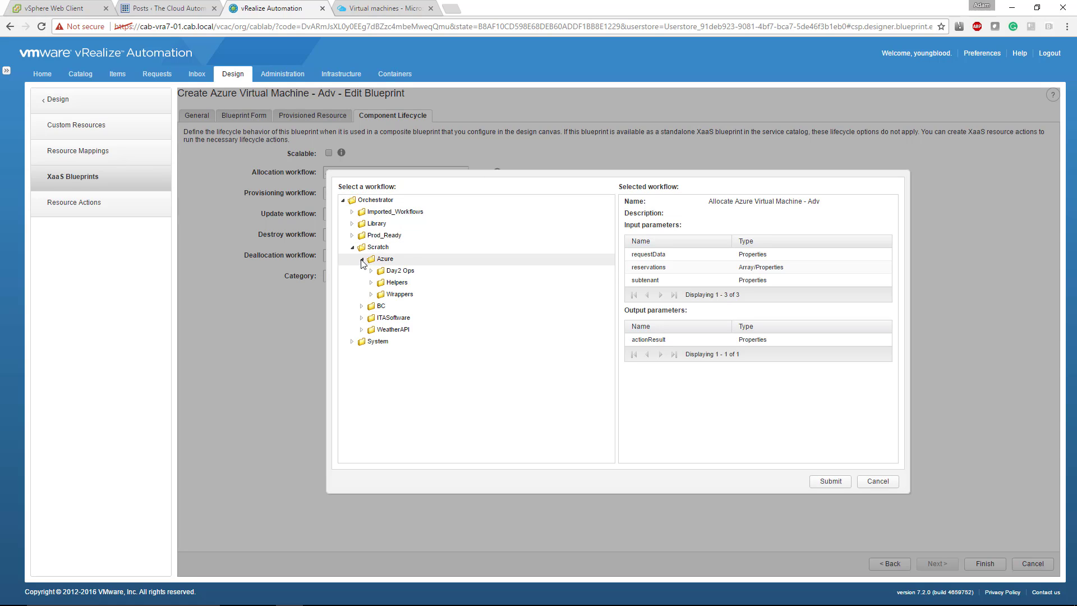
left_click(370, 294)
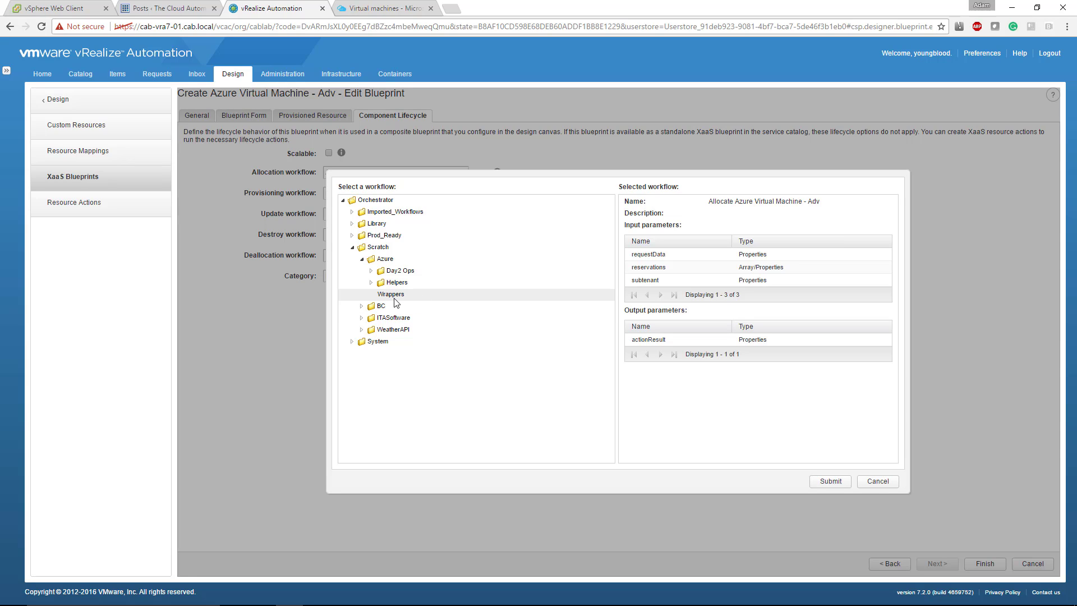